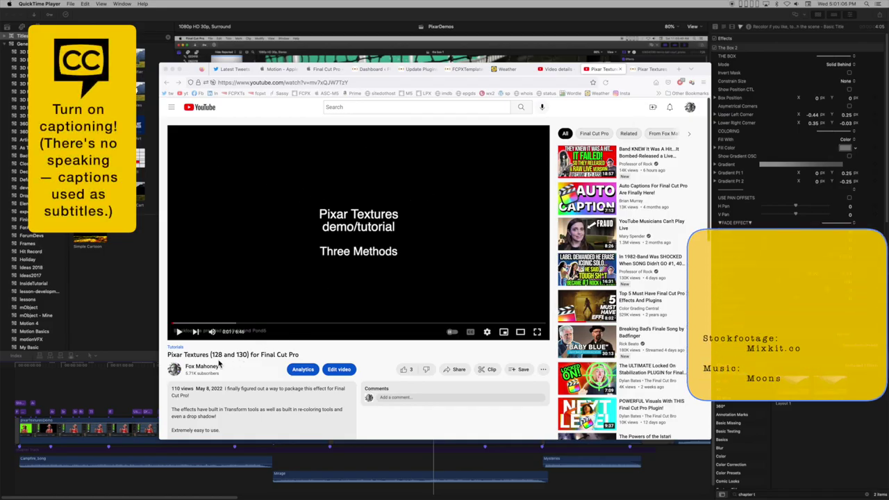
Step: Add a Basic Title over the opening gap and push its text out of frame
scroll(251, 368, down, 3)
scroll(236, 372, down, 2)
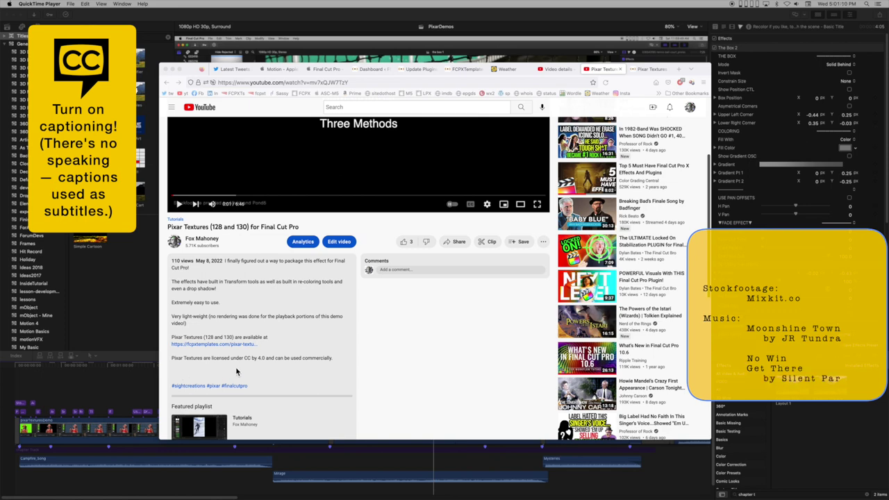
scroll(371, 311, up, 5)
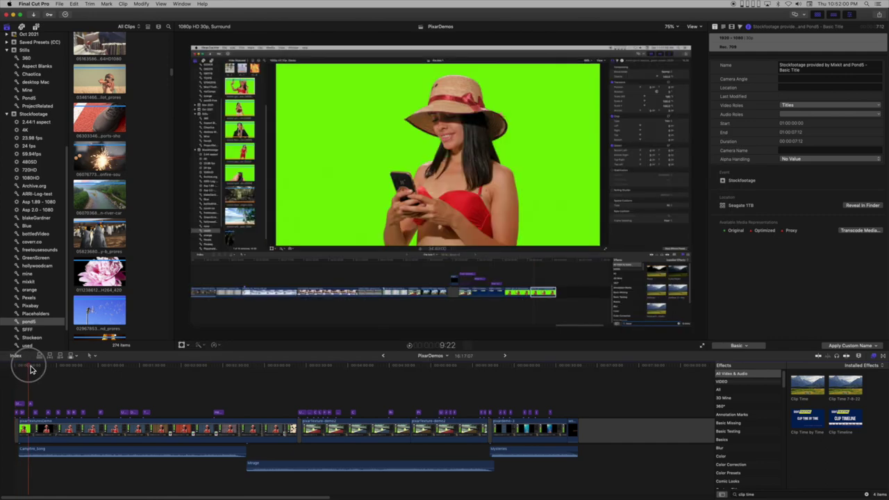
mouse_move(31, 369)
mouse_down()
mouse_move(321, 370)
mouse_move(17, 377)
mouse_up()
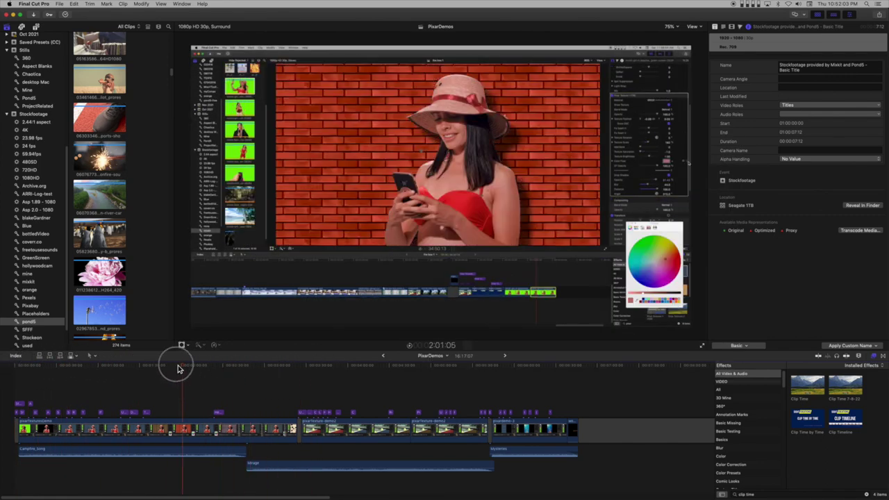
click(25, 431)
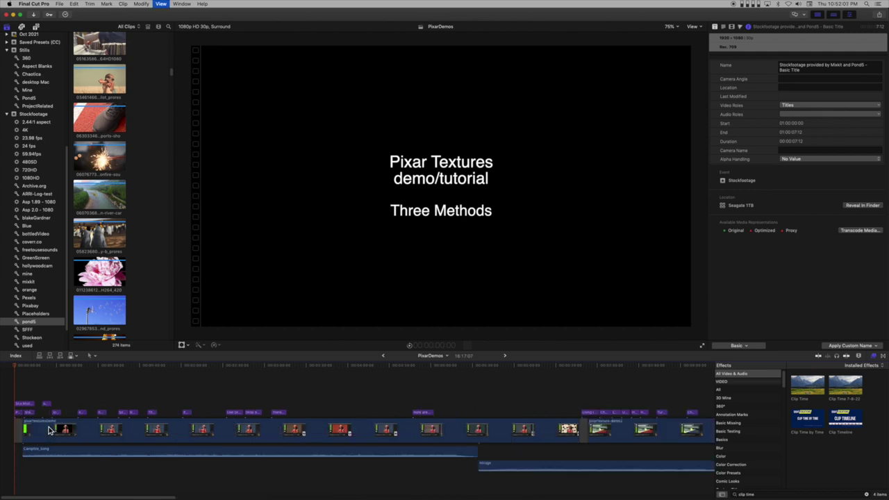
key(super+equal)
key(super+equal)
key(super+equal)
click(22, 439)
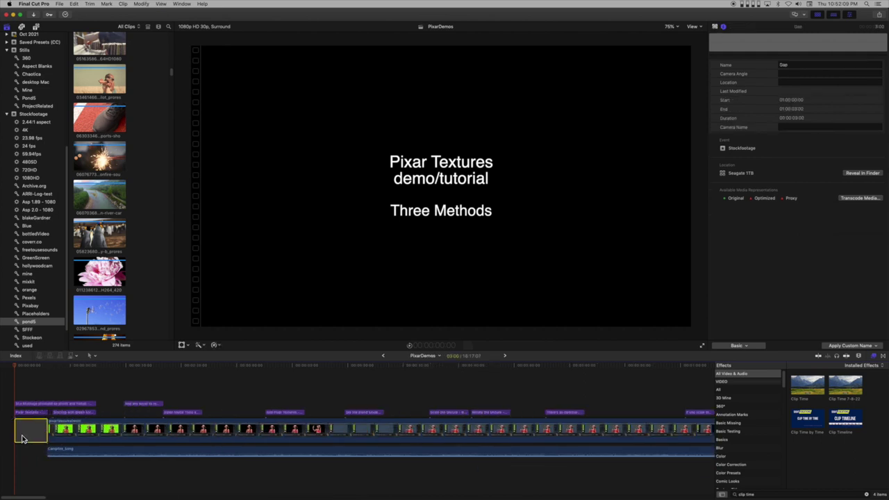
key(ctrl+t)
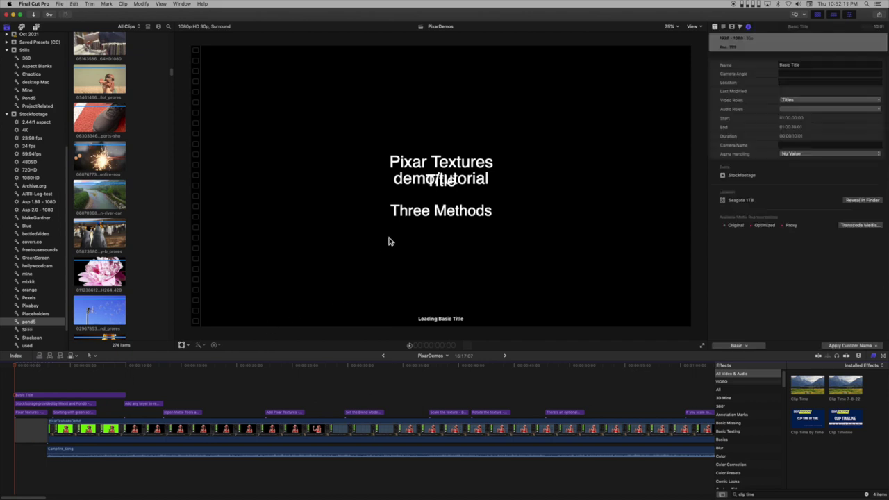
drag(450, 182, 712, 193)
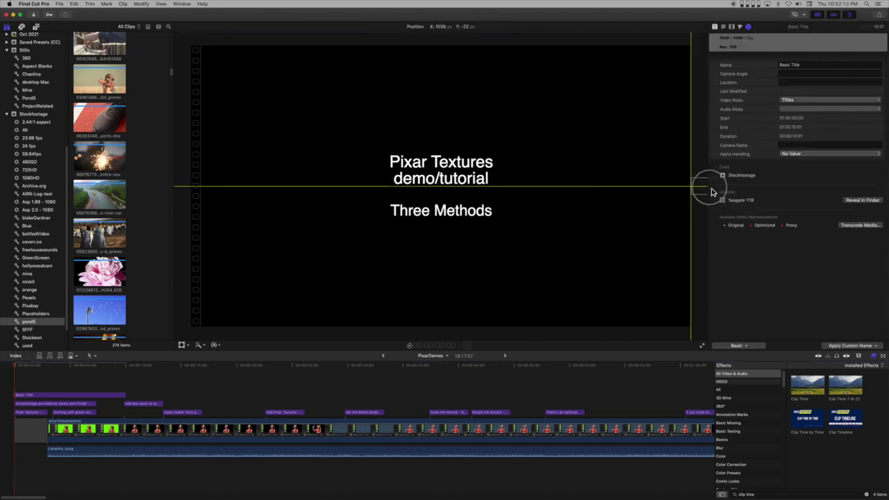
Step: Zoom out and stretch the Basic Title to span the whole sequence
click(115, 395)
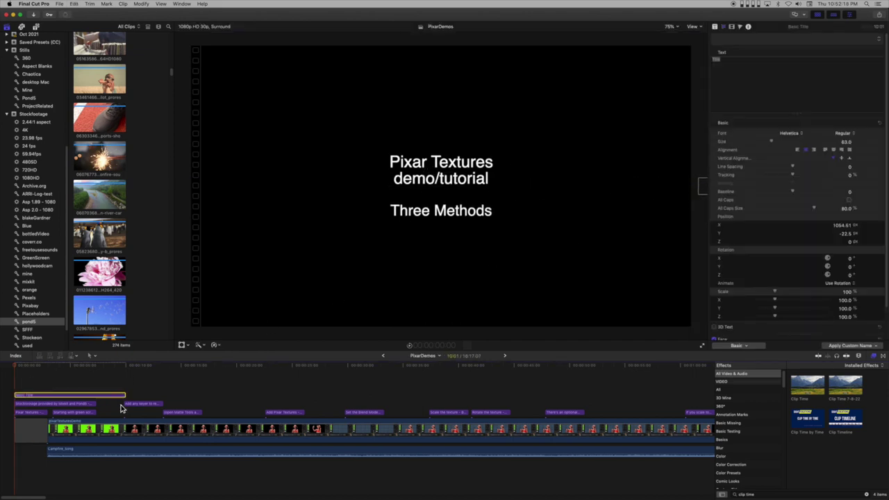
key(super+minus)
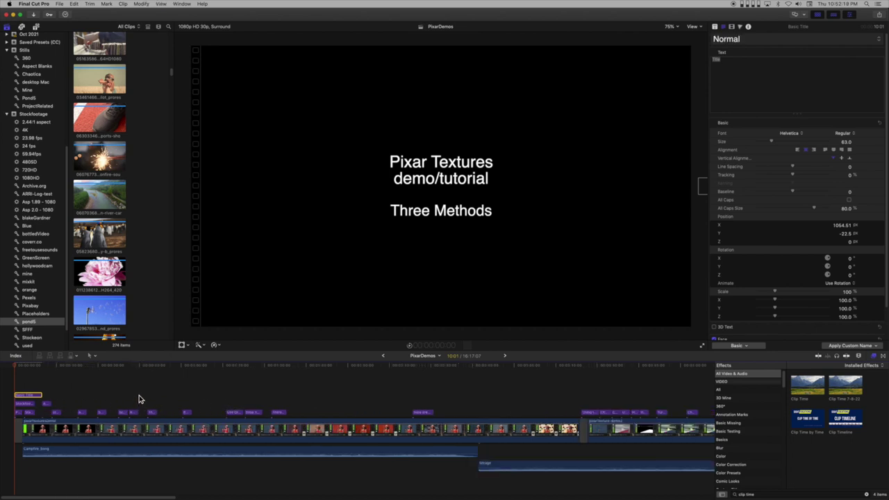
key(super+minus)
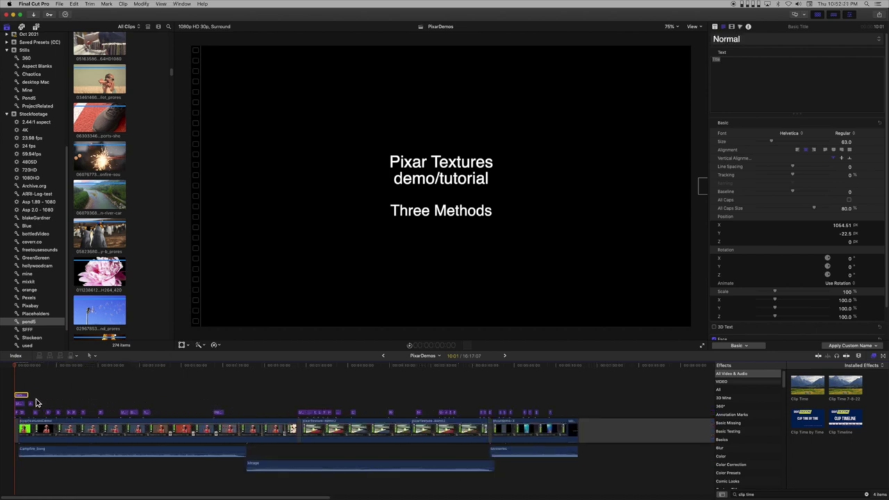
drag(30, 398, 583, 392)
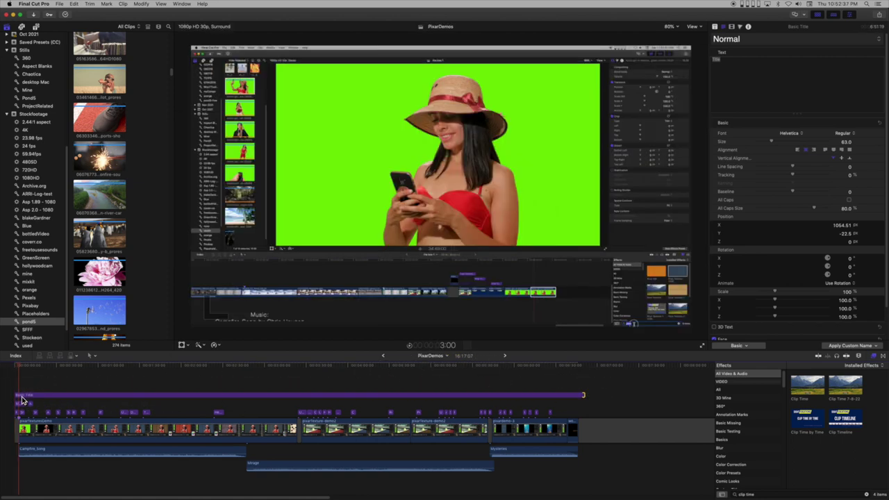
Step: Select the full-length title clip and scrub forward to the Add Pixar Textures section
click(22, 399)
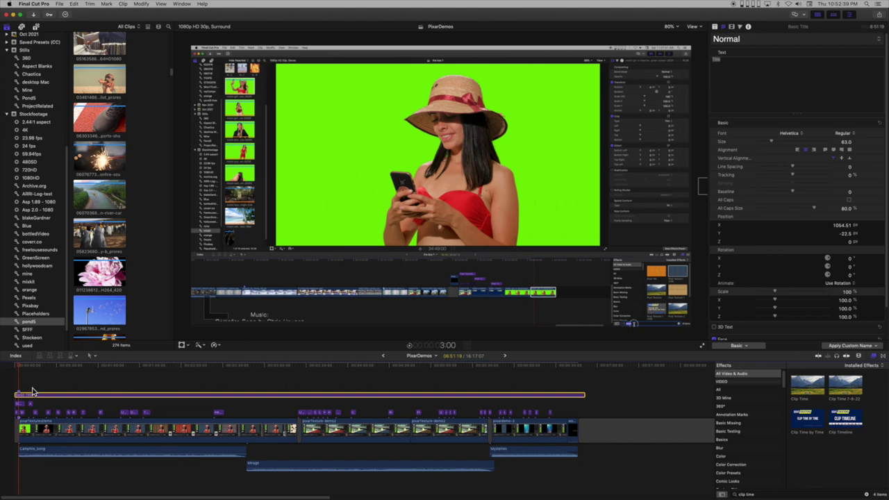
drag(20, 368, 49, 369)
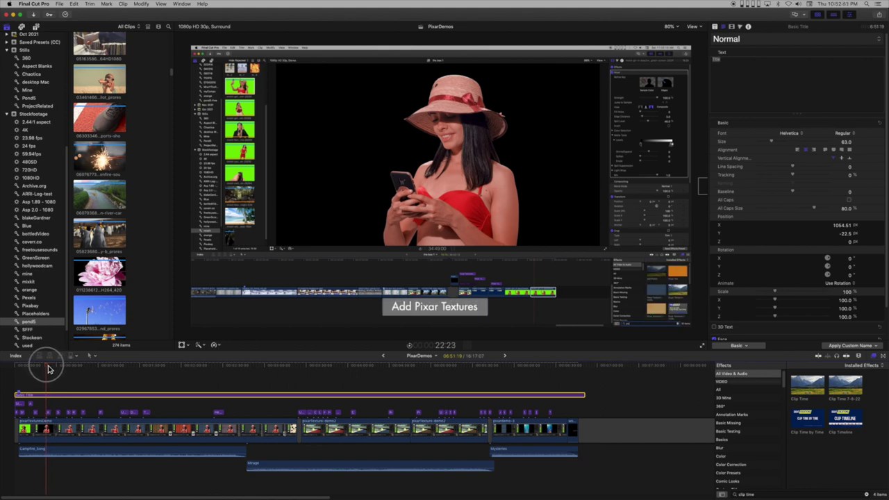
drag(49, 369, 48, 369)
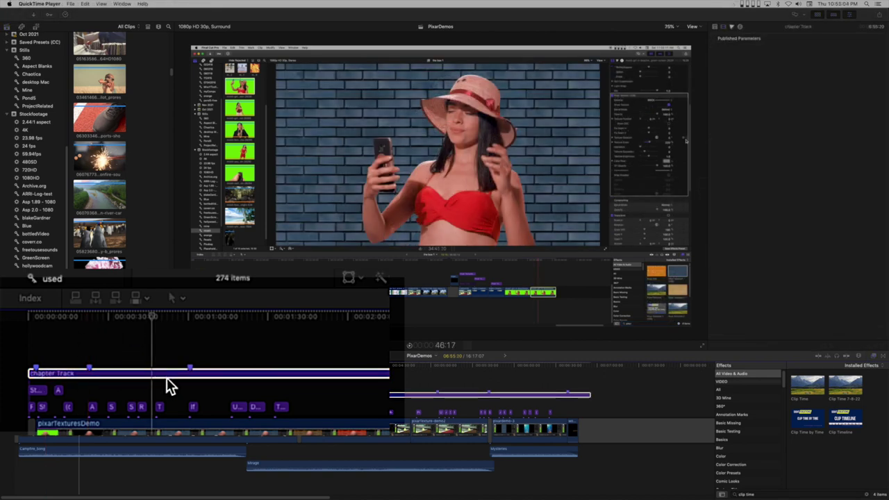
Step: Open the chapter markers to read their names, starting with 'Getting started with green screen'
double_click(36, 373)
text(Getting started with green screen)
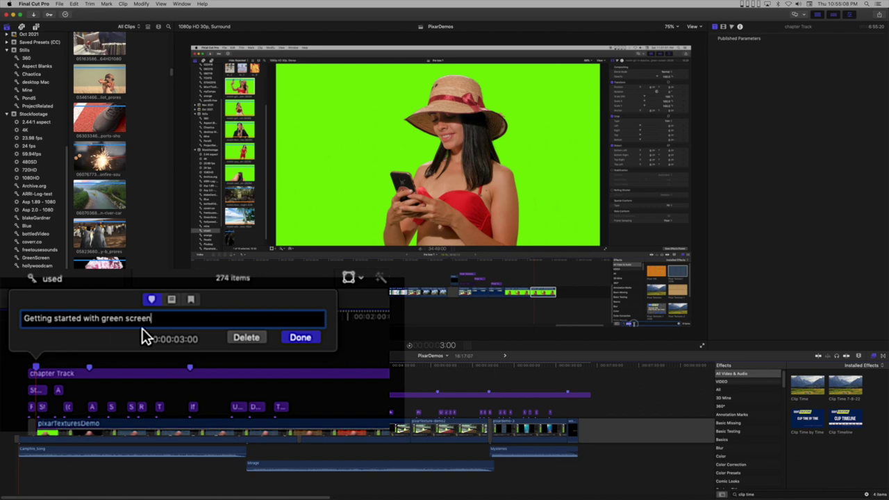
click(301, 338)
double_click(95, 370)
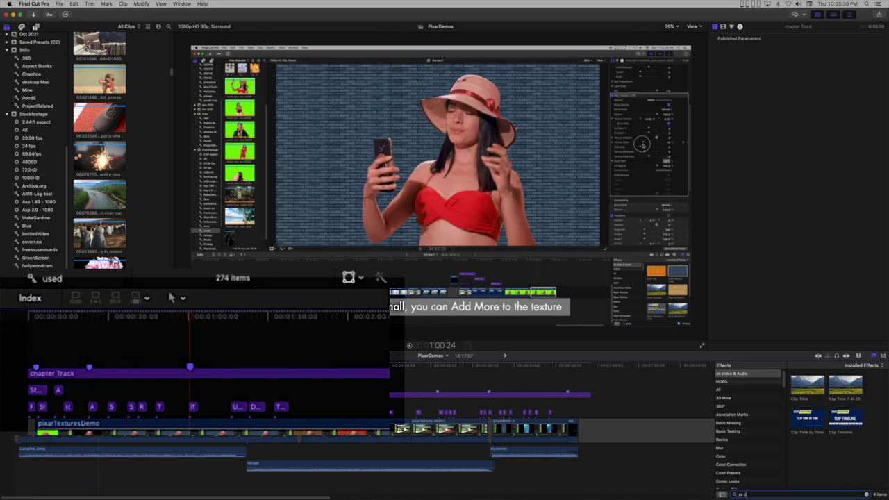
Step: Apply SC Chapter Maker from the Effects browser to the chapter track and return to the start
text(hapt)
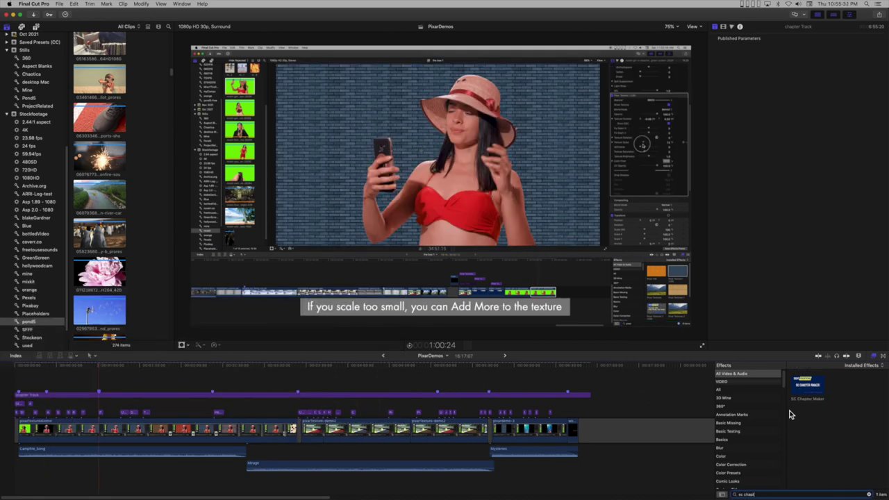
drag(809, 393, 402, 396)
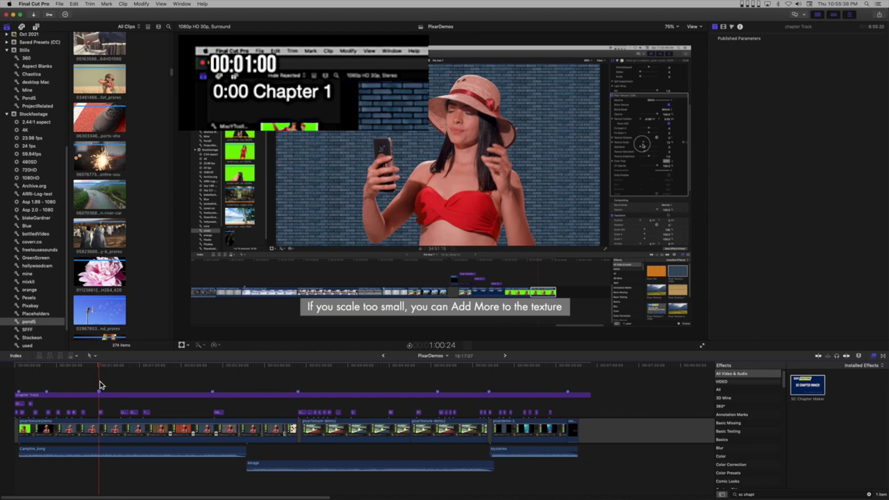
drag(99, 369, 9, 368)
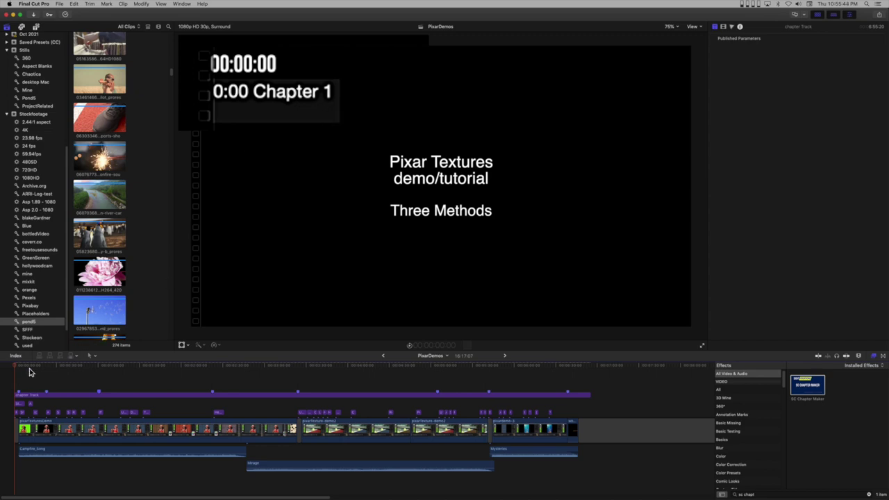
Step: Show the chapter track's SC Chapter Maker parameters, then return the playhead to 00:00:00
mouse_move(19, 372)
mouse_down()
mouse_move(546, 358)
mouse_move(59, 381)
mouse_up()
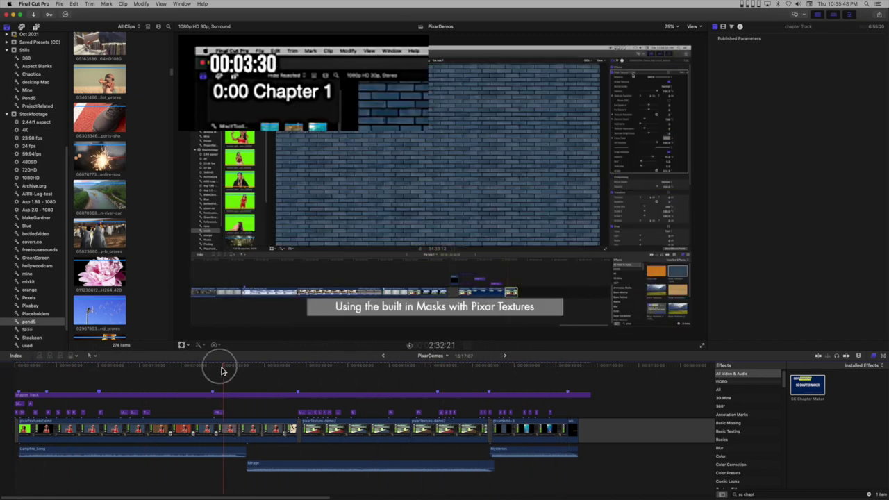
click(112, 396)
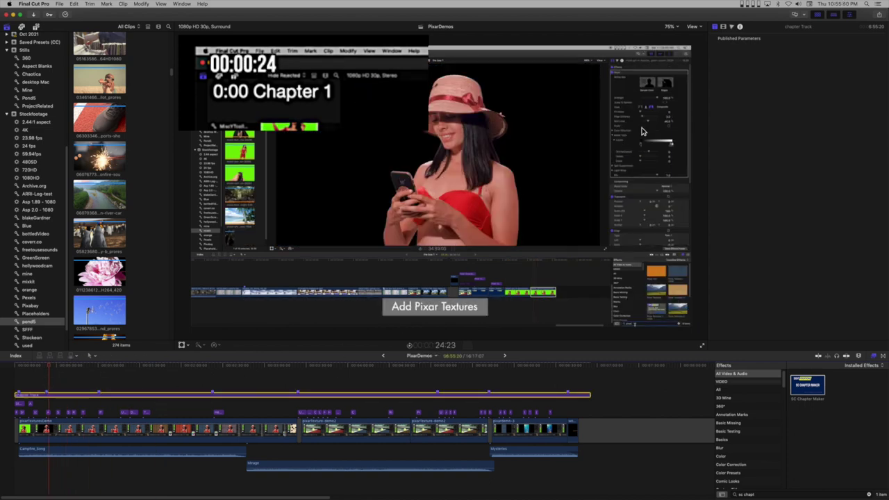
click(740, 29)
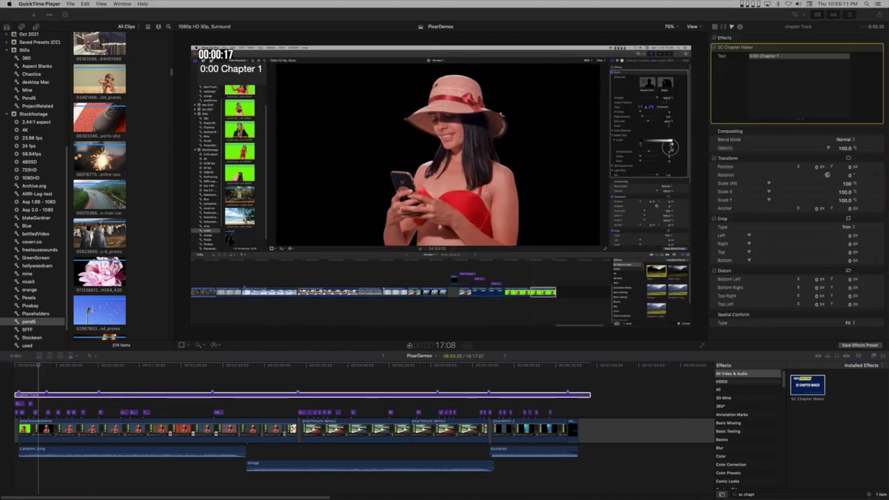
click(508, 19)
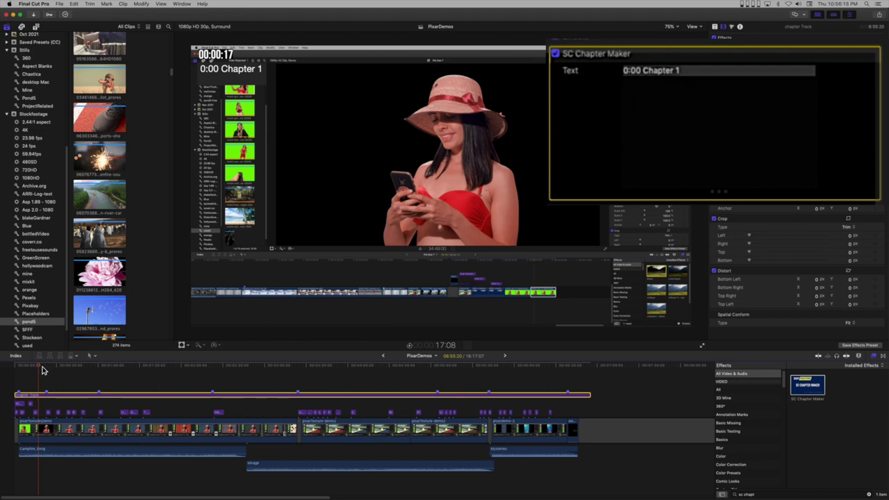
mouse_move(42, 370)
mouse_down()
mouse_move(26, 371)
mouse_move(95, 368)
mouse_move(25, 368)
mouse_up()
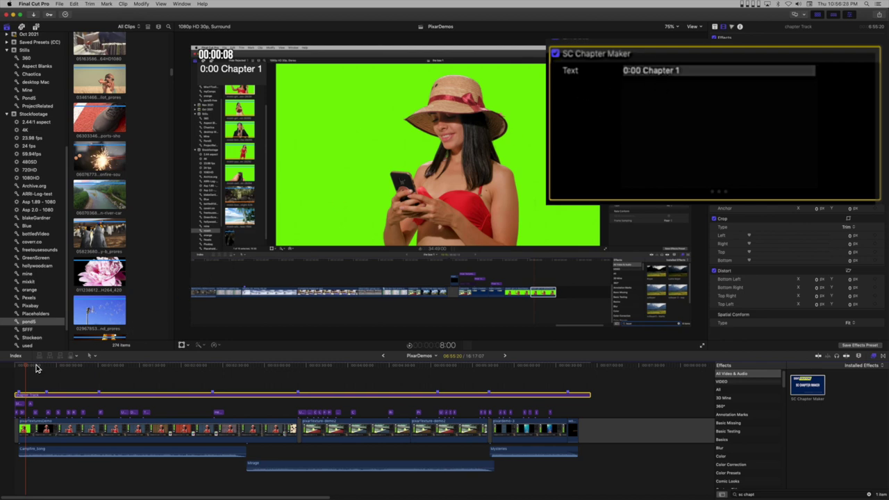
drag(27, 369, 7, 368)
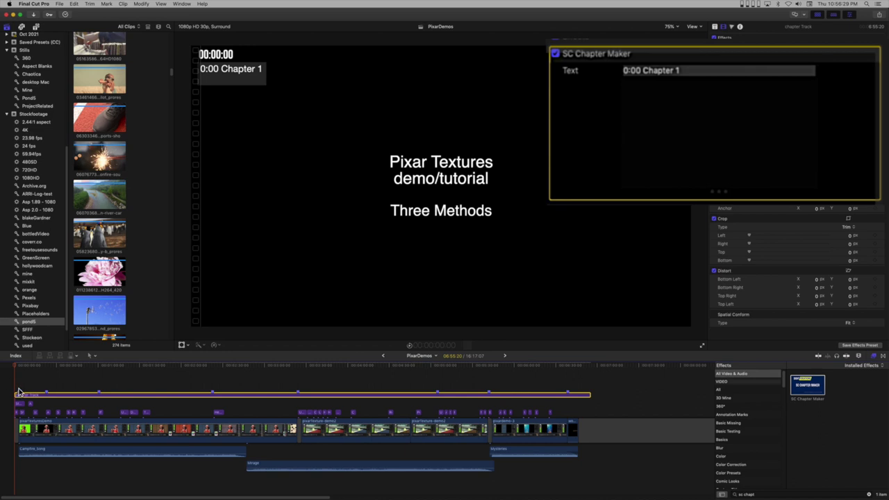
Step: Rename 'Chapter 1' to 'Intro' and add the 'Getting started with green screen' chapter line
double_click(660, 71)
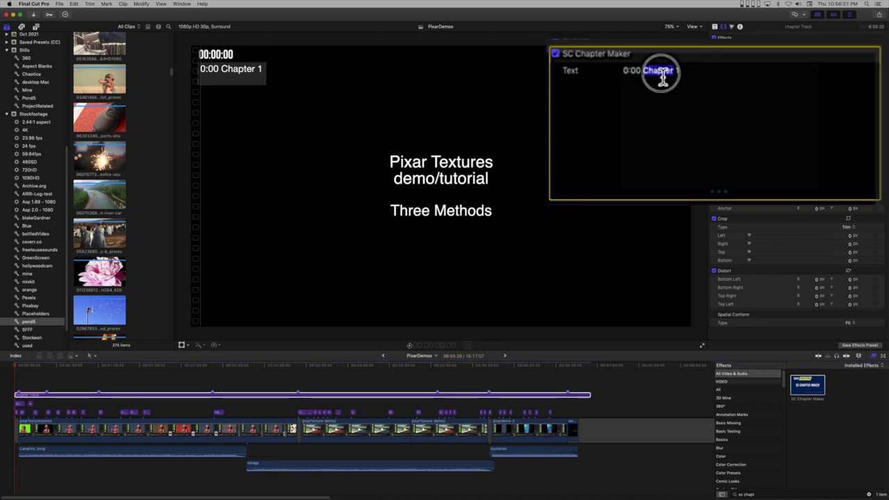
shift+click(705, 76)
text(In)
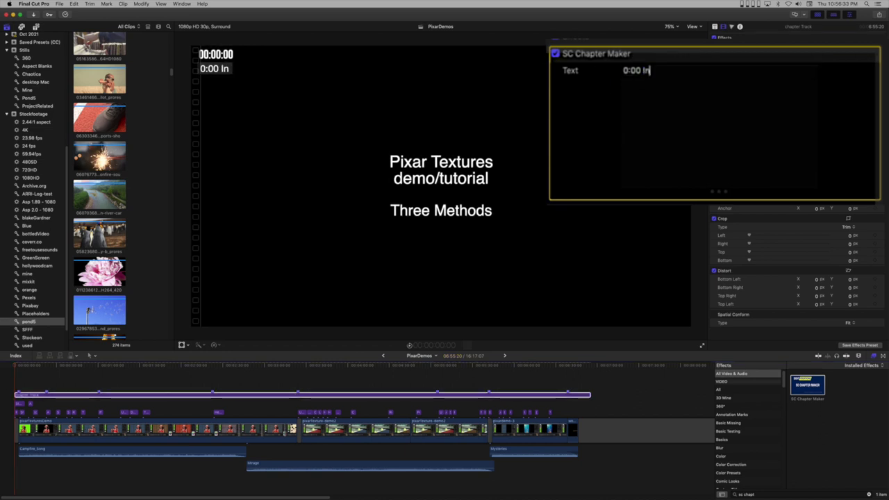
text(tro)
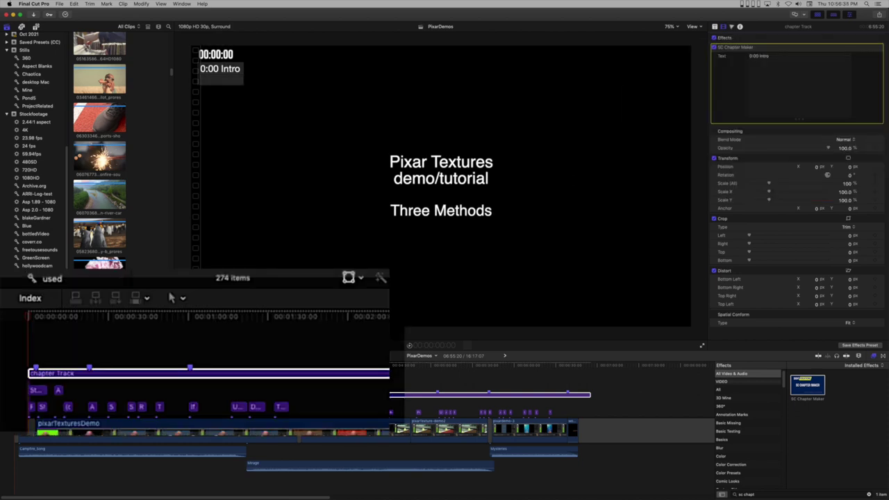
double_click(39, 367)
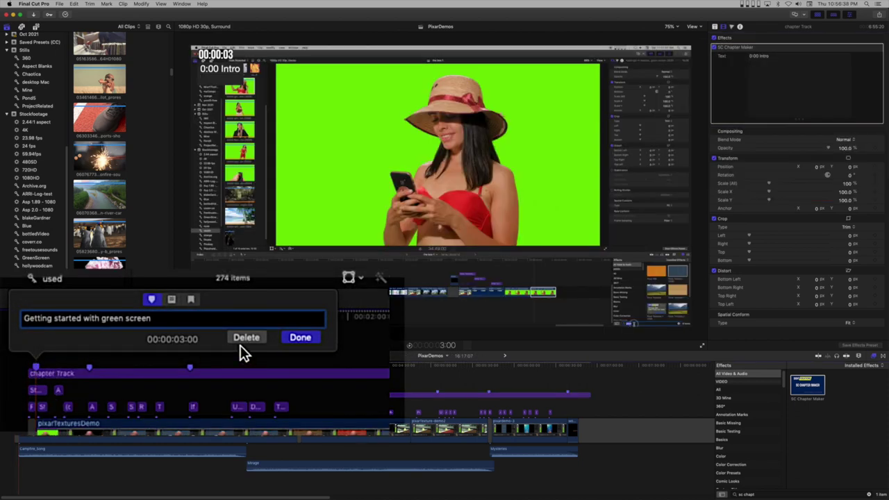
triple_click(194, 323)
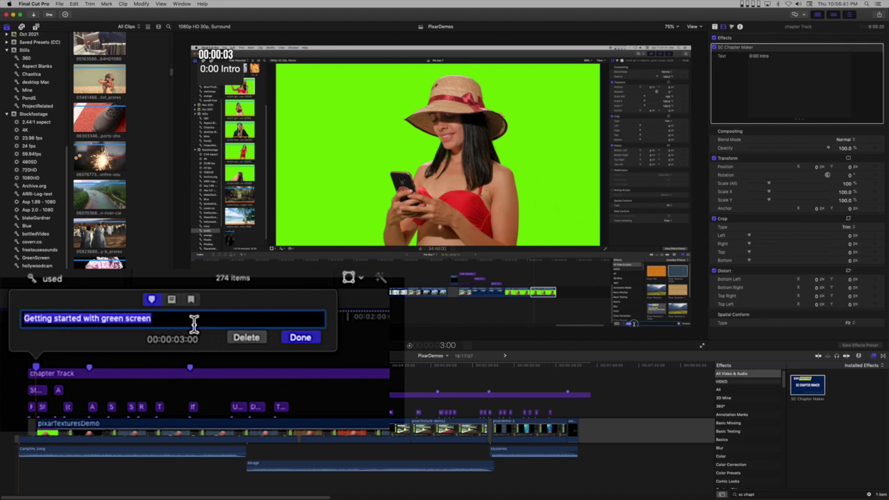
click(301, 338)
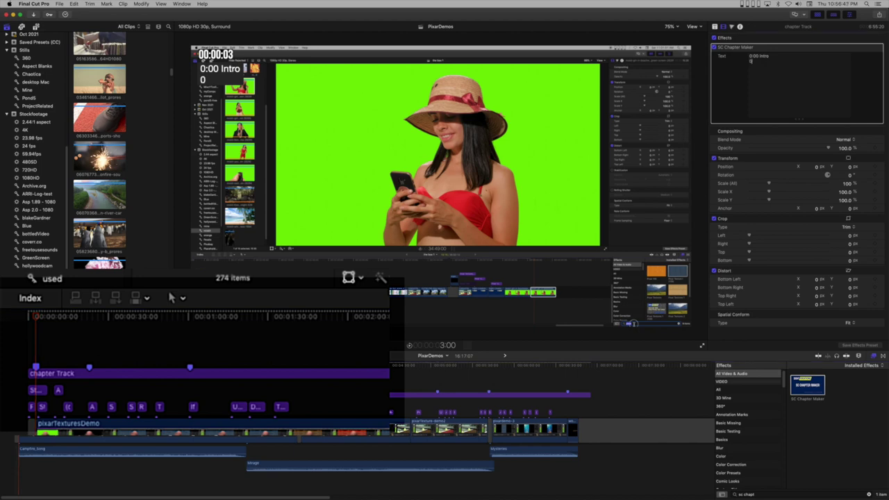
text(0:02)
text(3)
text( Getting started with green screen)
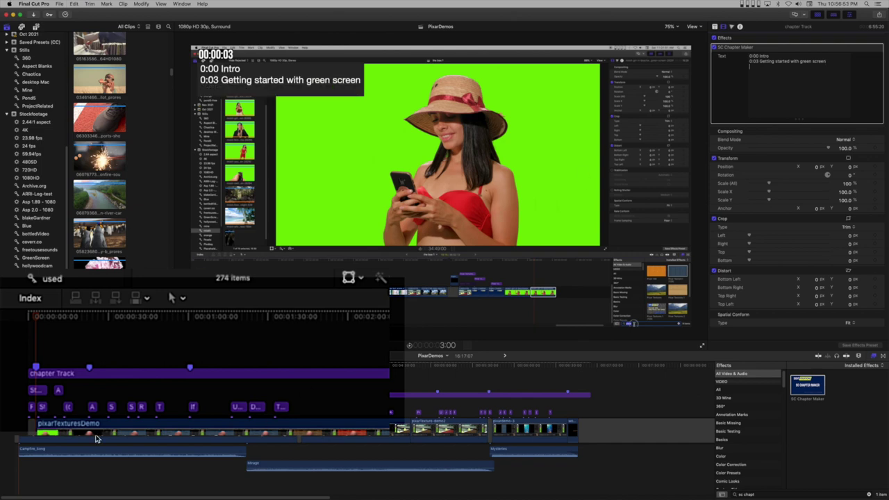
Step: Add the 0:23 'Features of Pixar Textures', 1:00 'Expanding textures' and 2:22 chapter lines
double_click(90, 370)
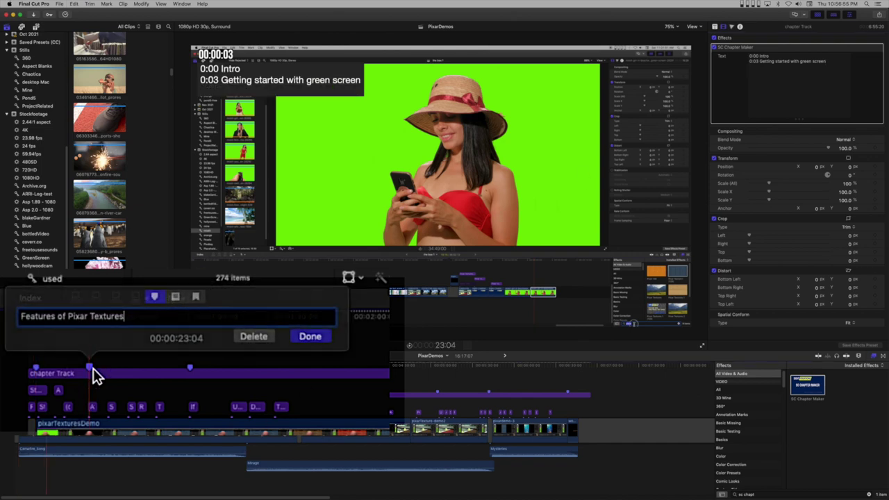
triple_click(135, 318)
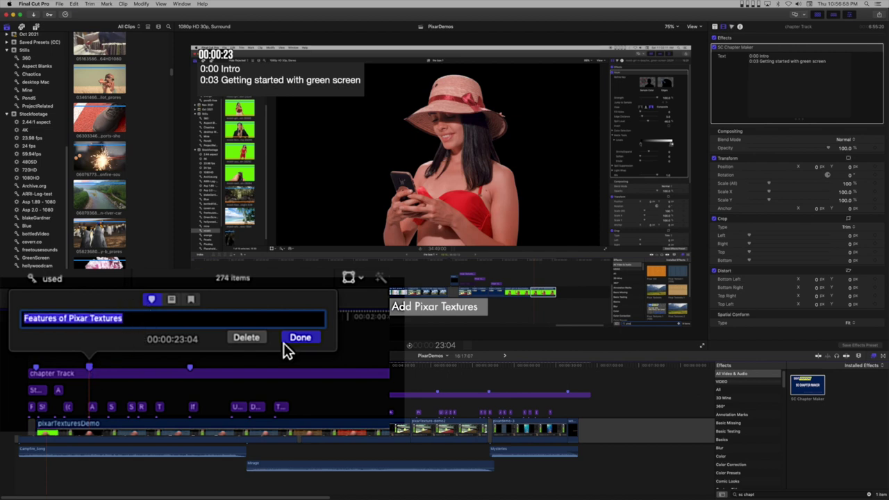
click(292, 338)
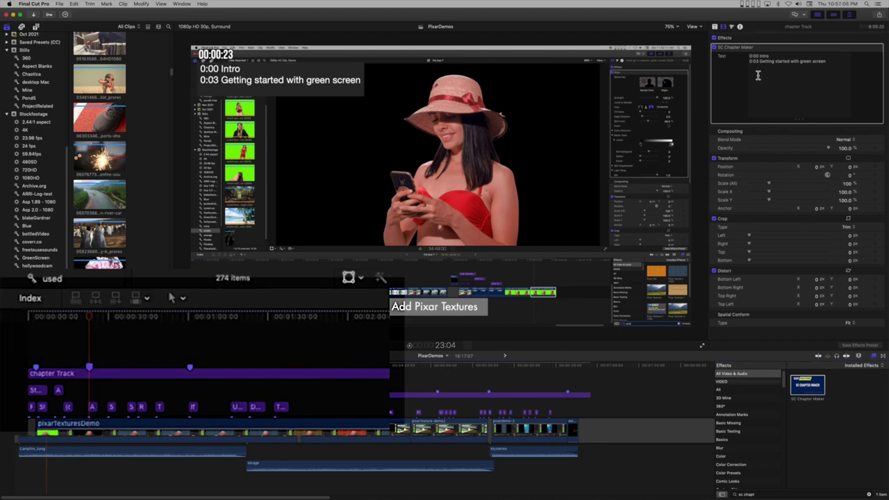
text(0:23 Features of Pixar Textures)
double_click(238, 407)
text(Expanding textures)
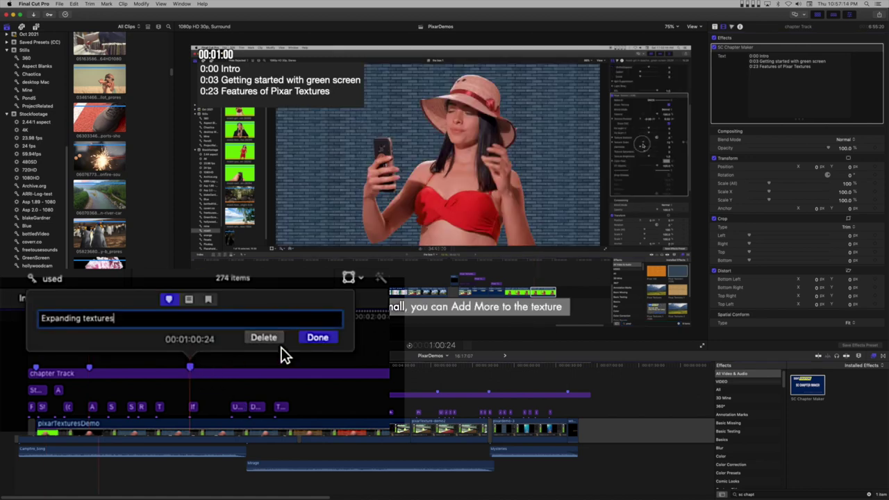
triple_click(139, 318)
key(super+c)
click(783, 102)
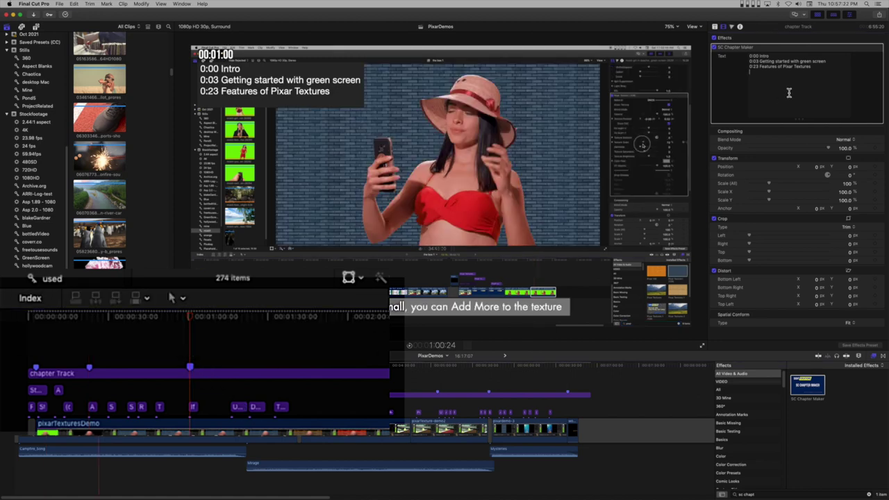
text(1:00)
key(super+v)
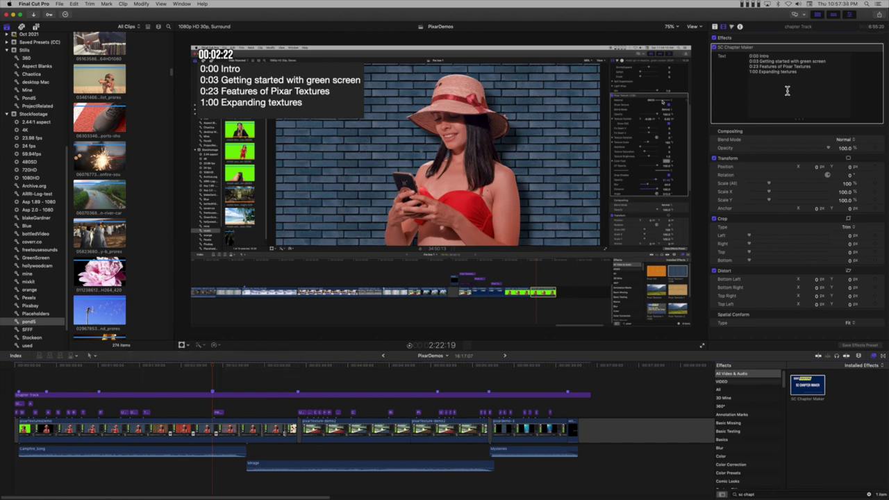
text(2:22)
text(Other sample textures)
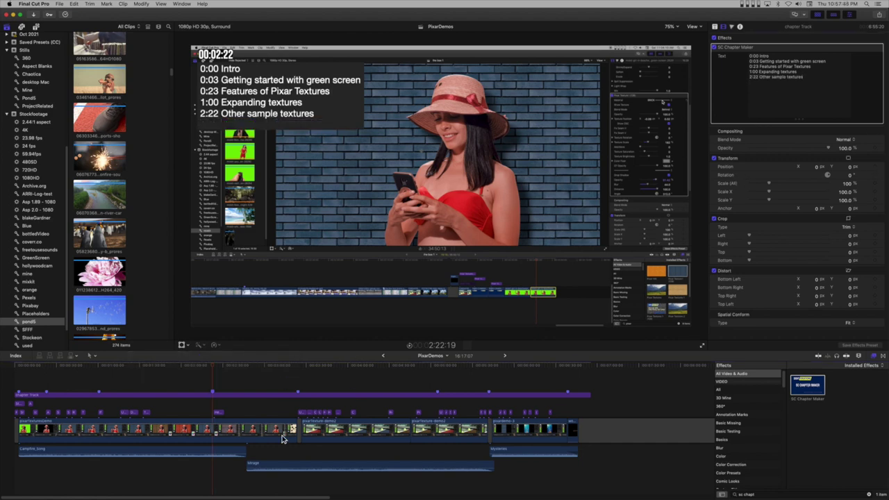
Step: Add the 3:24 'Using built in masks' and 5:05 chapter lines from their markers
click(300, 396)
click(743, 93)
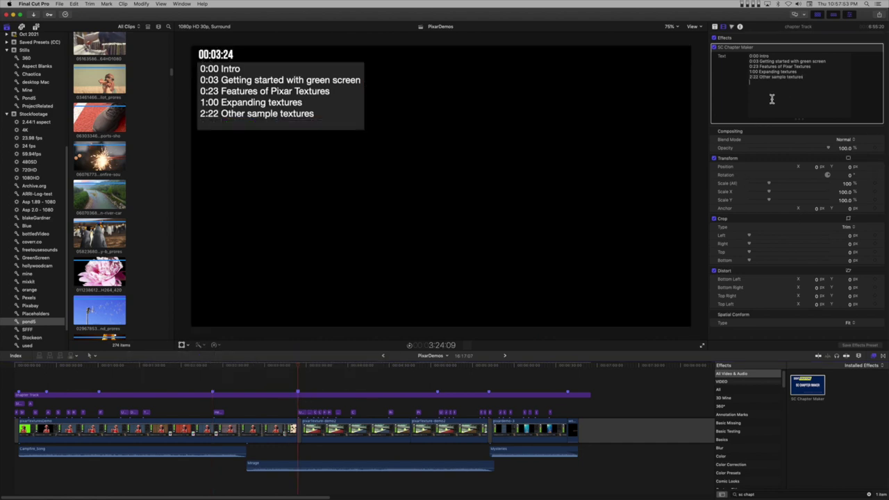
text(3:24)
text(Using built in masks)
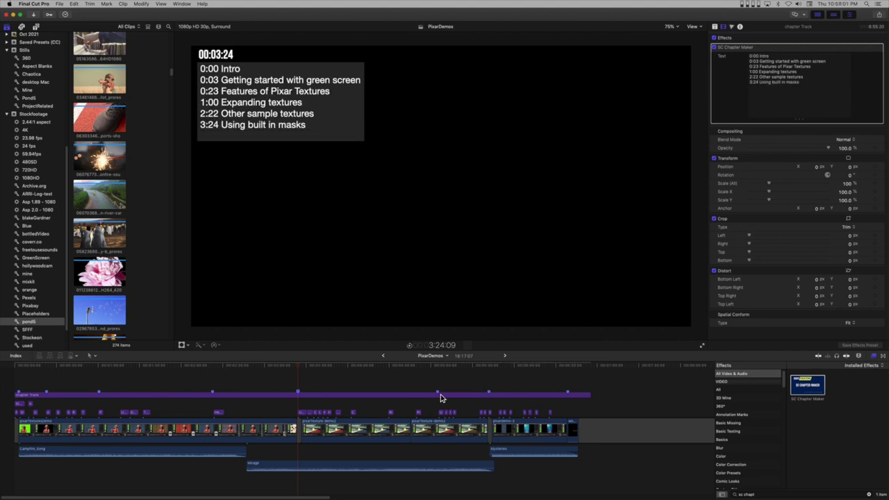
double_click(438, 391)
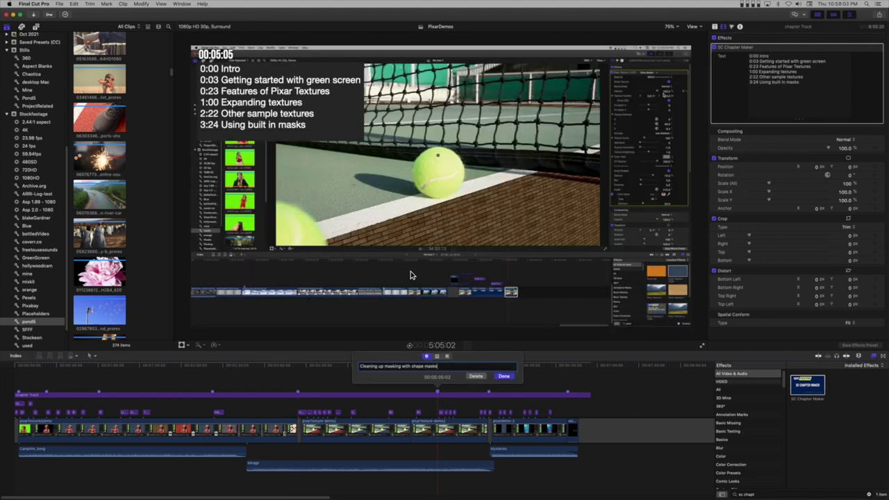
click(810, 96)
text(:05 Cleaning up masking with shape masks)
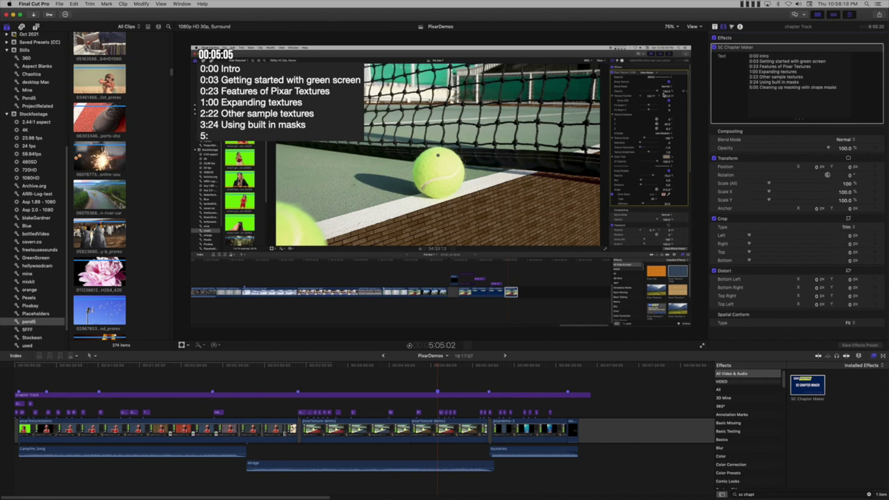
Step: Add the 5:41 'Blending textures with footage' and 6:38 'Outro' chapter lines
double_click(490, 394)
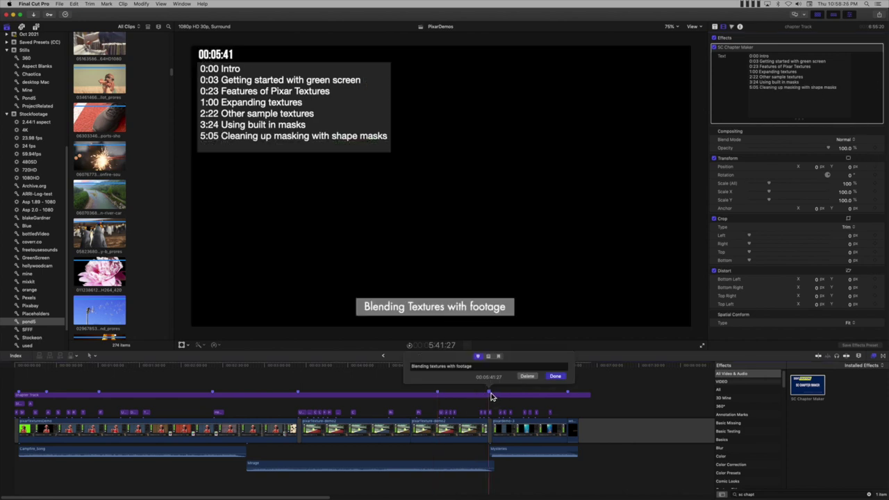
click(558, 377)
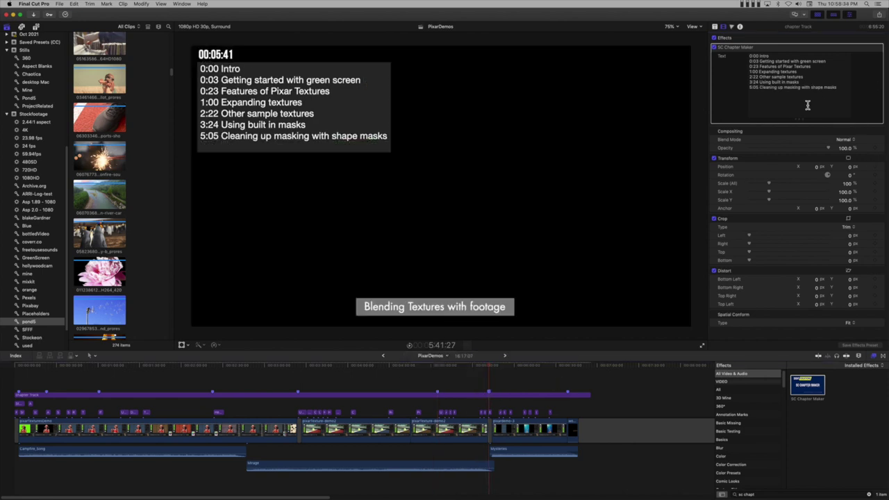
text(5:41)
text(Blending textures with footage)
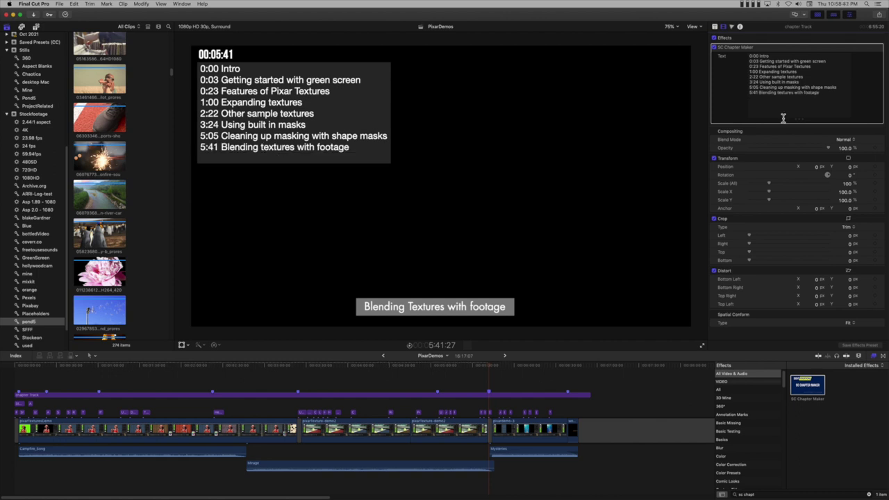
double_click(569, 394)
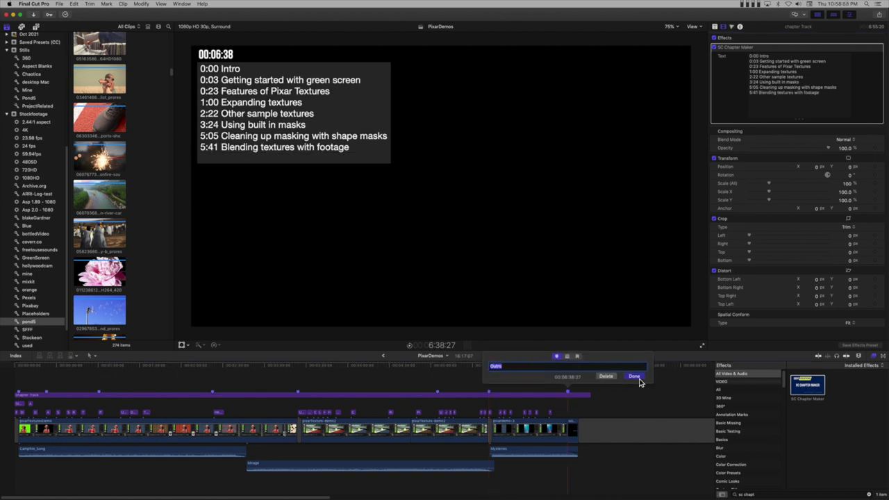
click(635, 376)
key(Return)
text(6:38)
text(Outro)
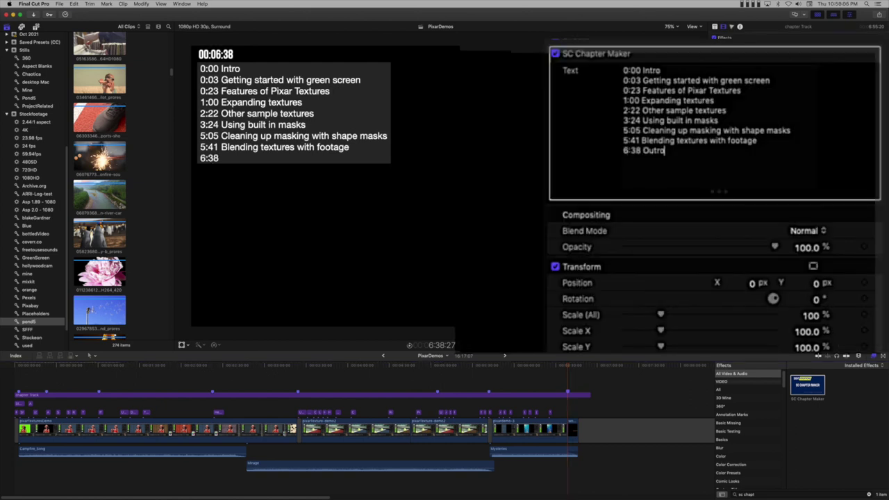
Step: Select the entire chapter list and open its Services menu
key(super+Tab)
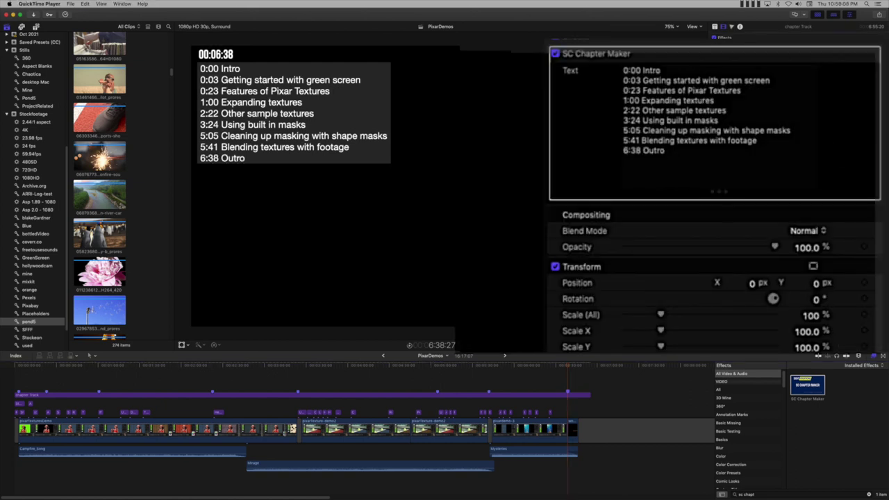
click(575, 68)
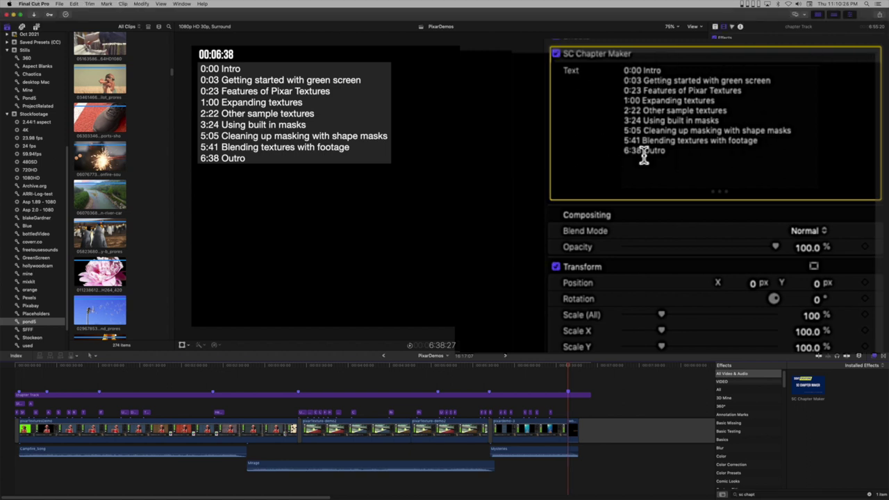
key(super+a)
right_click(681, 131)
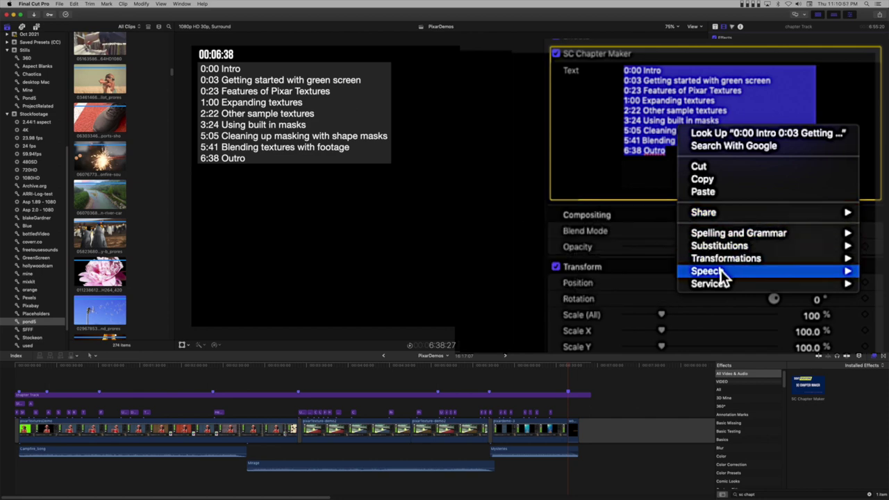
mouse_move(716, 283)
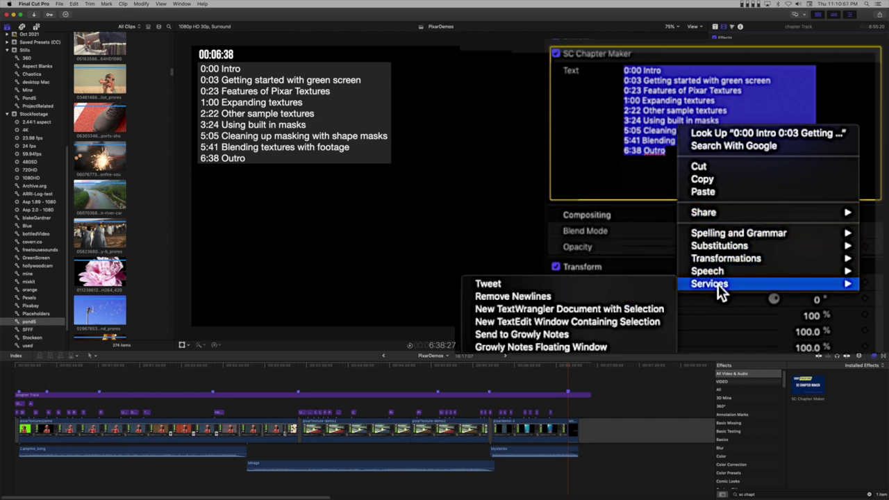
Step: Send the chapter list to a new TextEdit window and move it to the lower right
click(585, 323)
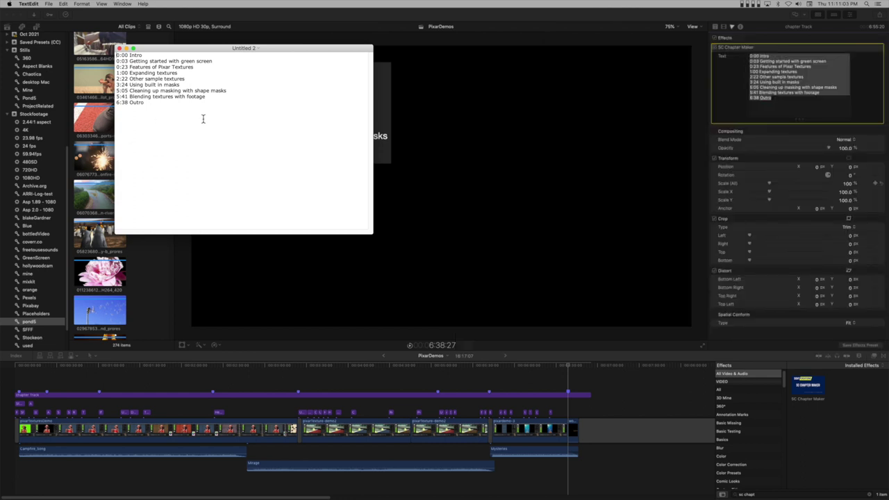
drag(212, 49, 573, 192)
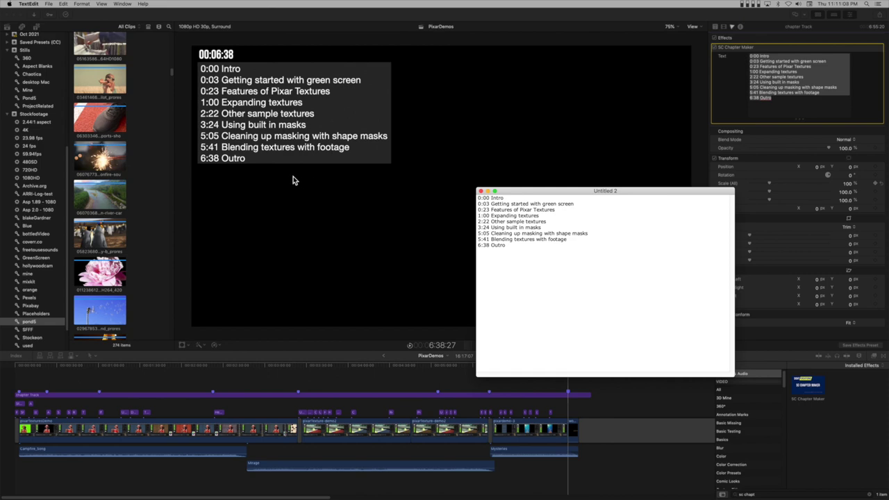
key(super+Tab)
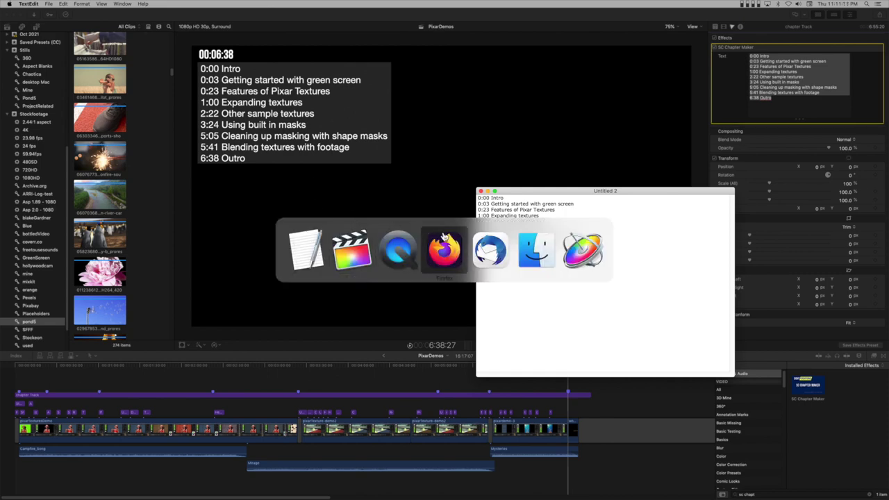
Step: Paste the nine-line chapter list from TextEdit into the YouTube Description field and save
click(446, 248)
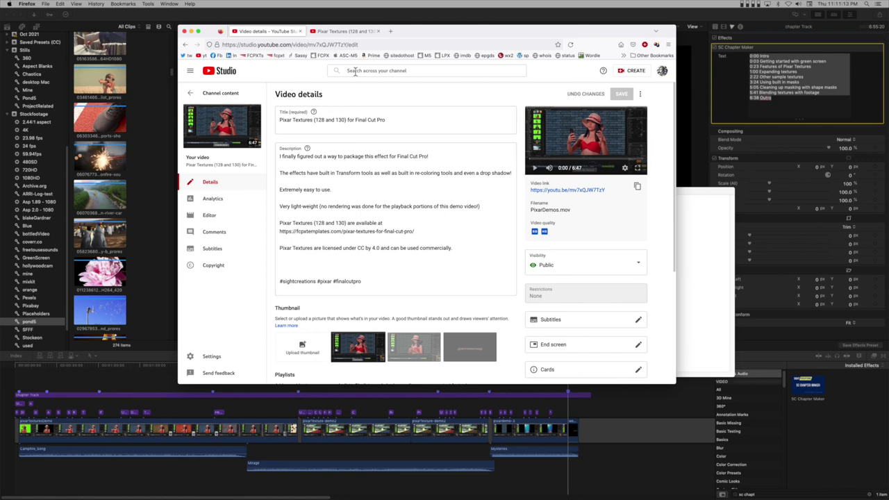
drag(409, 36, 317, 25)
click(623, 273)
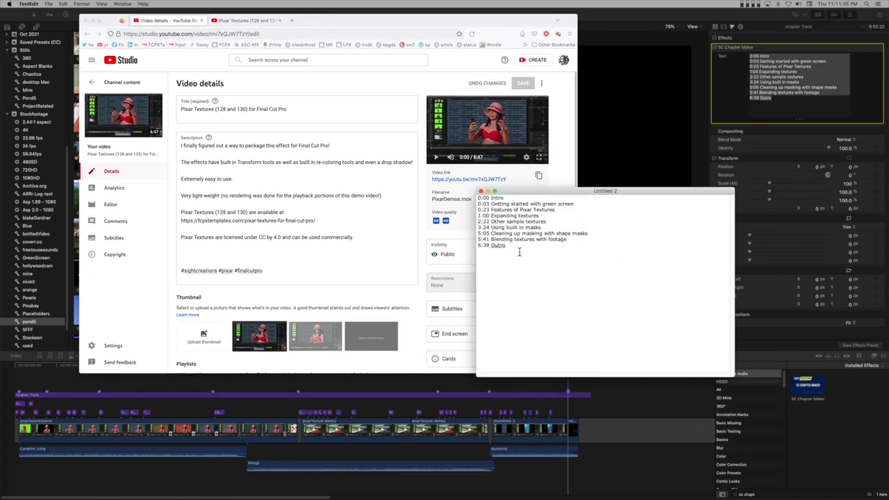
key(super+a)
key(super+c)
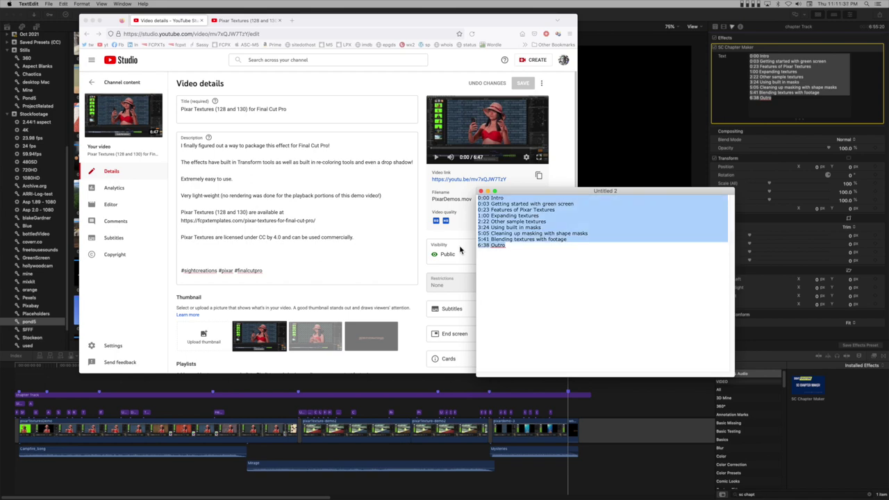
click(197, 255)
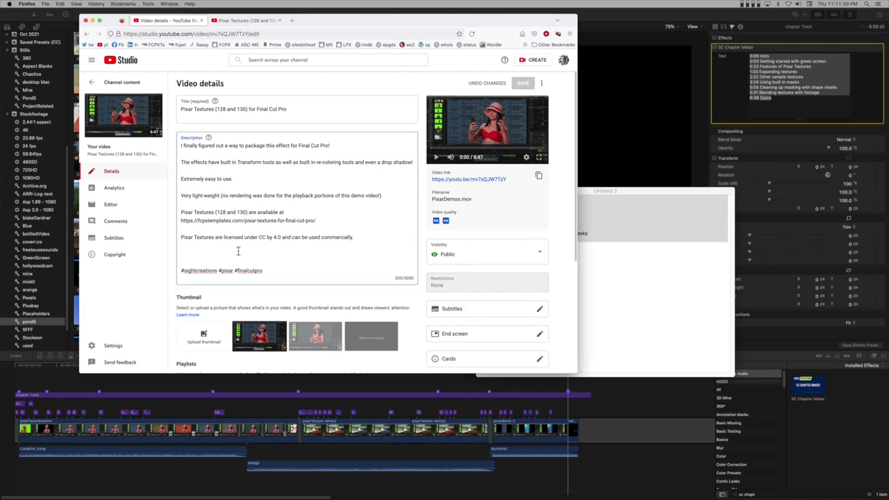
key(super+v)
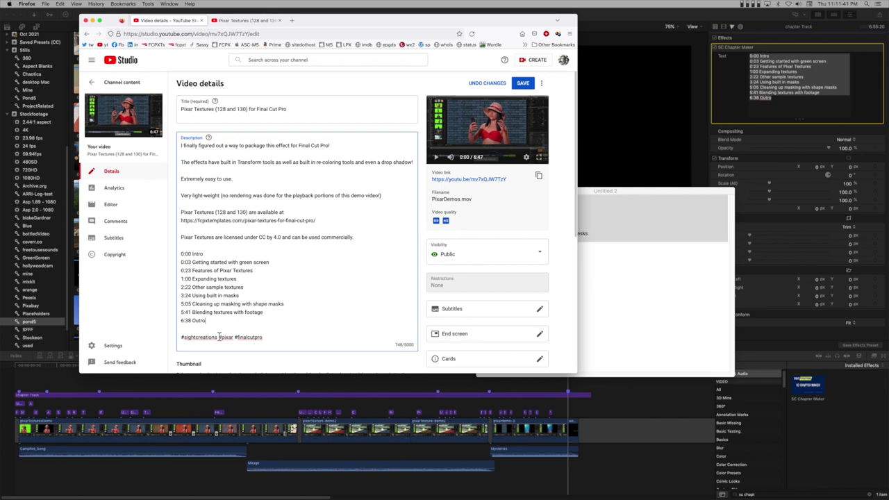
click(525, 87)
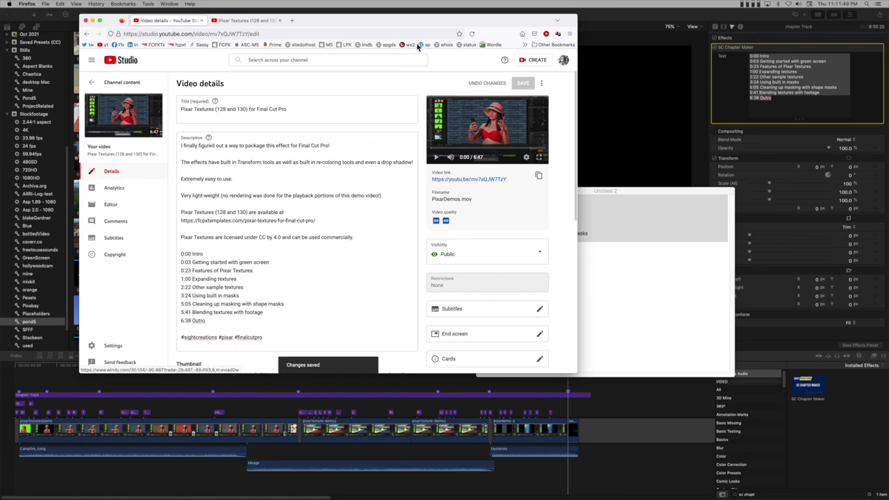
click(248, 21)
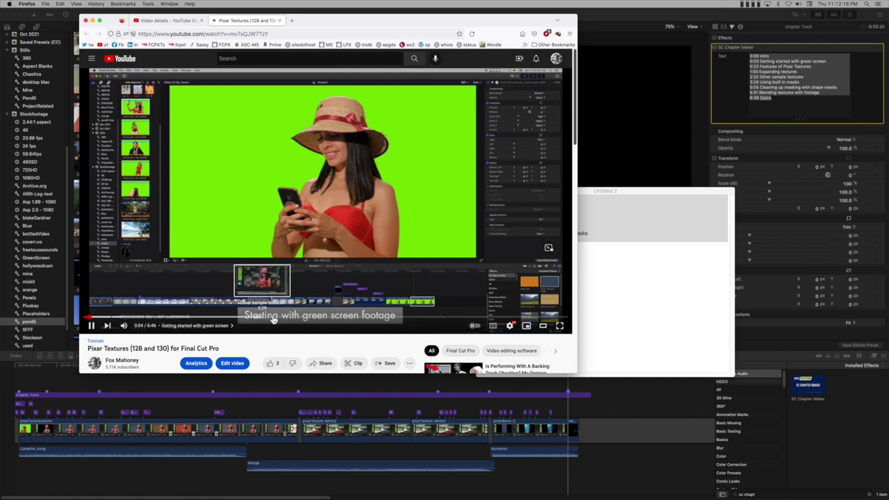
Step: Expand the watch page description and test the 3:24 and 0:03 timestamp links
scroll(284, 332, down, 4)
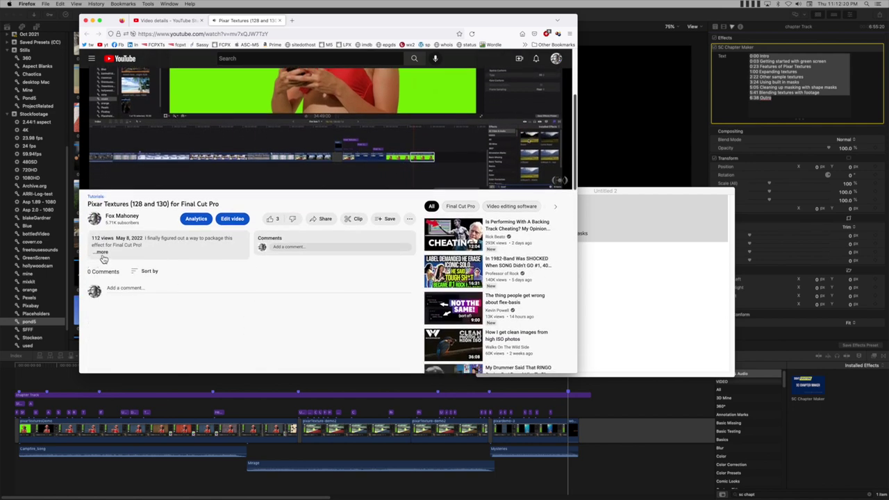
click(102, 253)
scroll(94, 291, down, 3)
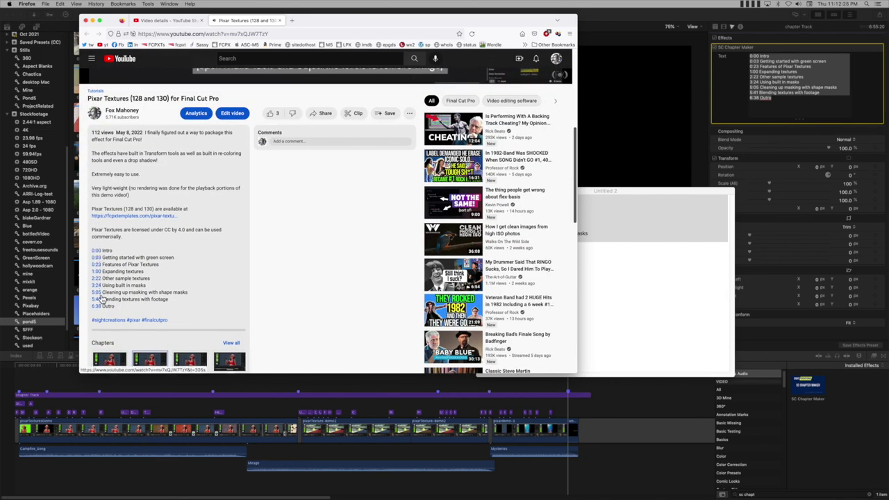
click(99, 286)
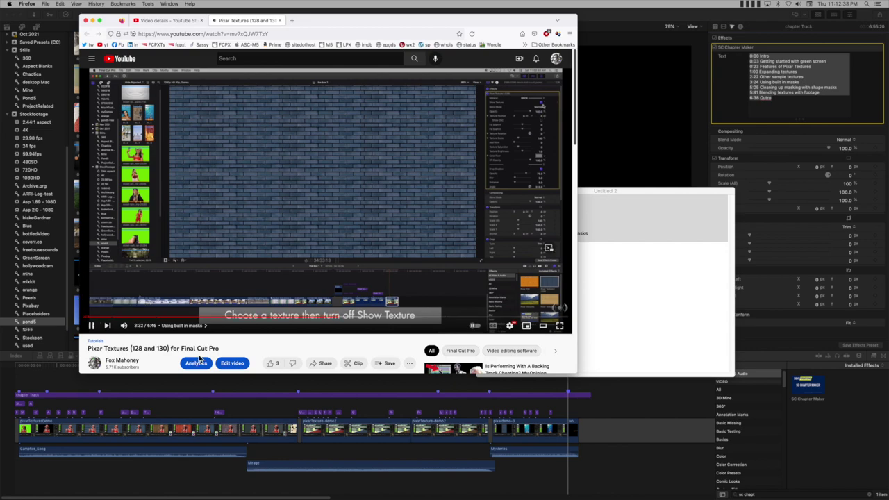
scroll(152, 356, down, 3)
scroll(152, 356, down, 2)
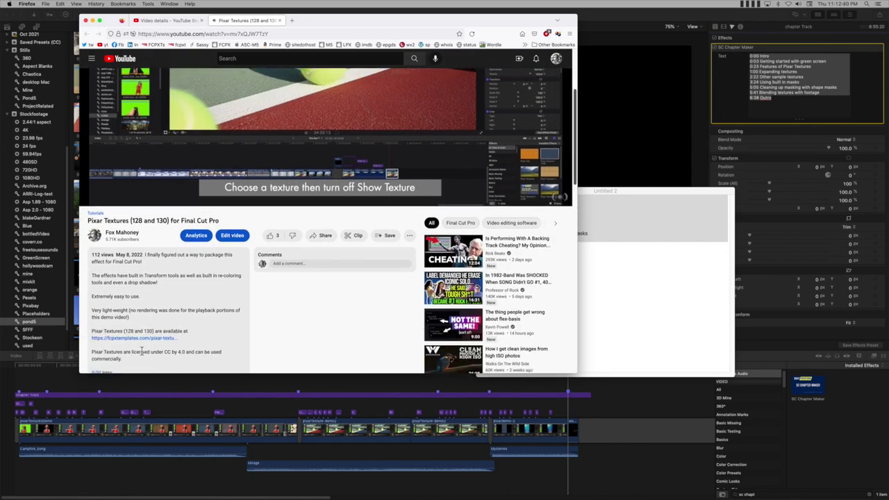
scroll(142, 351, down, 2)
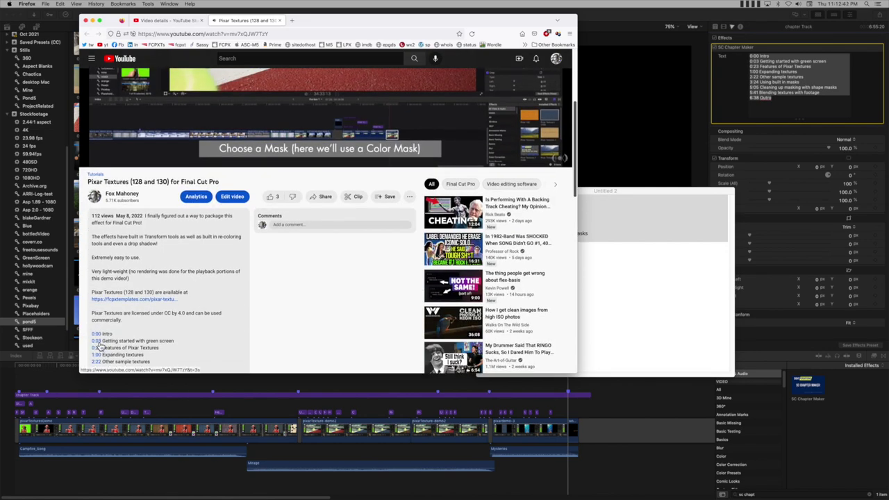
click(98, 342)
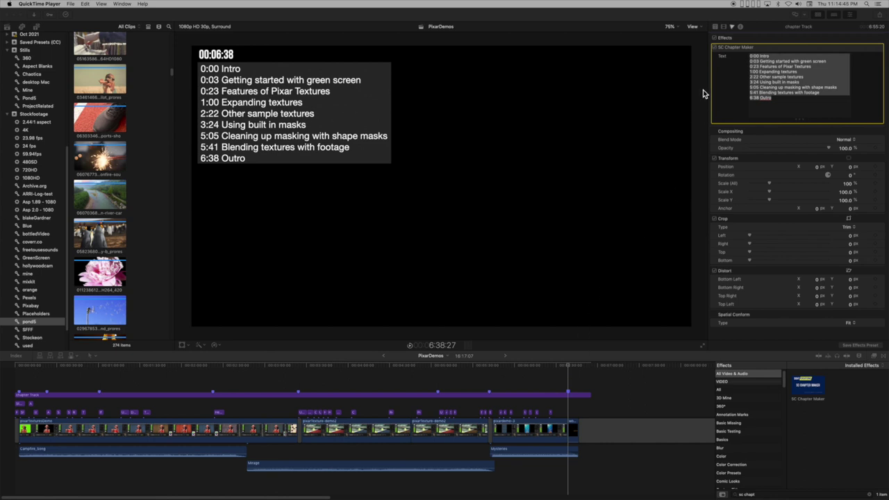
Step: Move the playhead to 4:45:05 and uncheck SC Chapter Maker in the Inspector
click(569, 369)
click(455, 374)
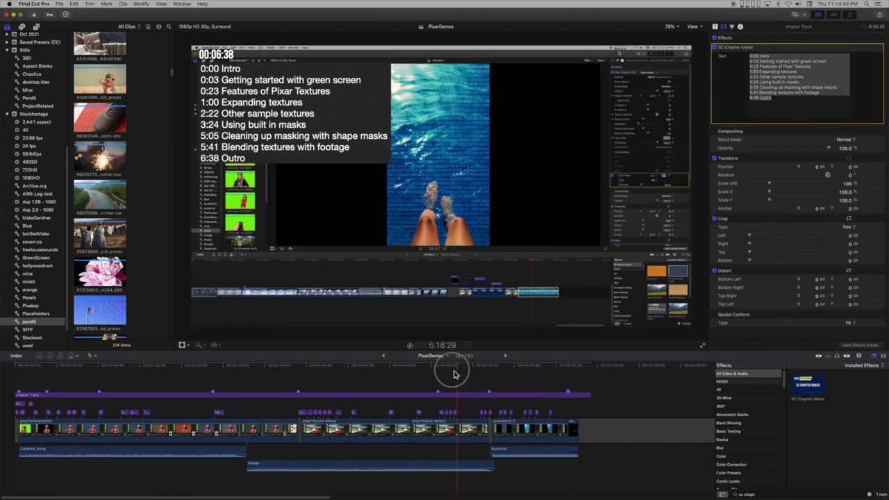
click(412, 374)
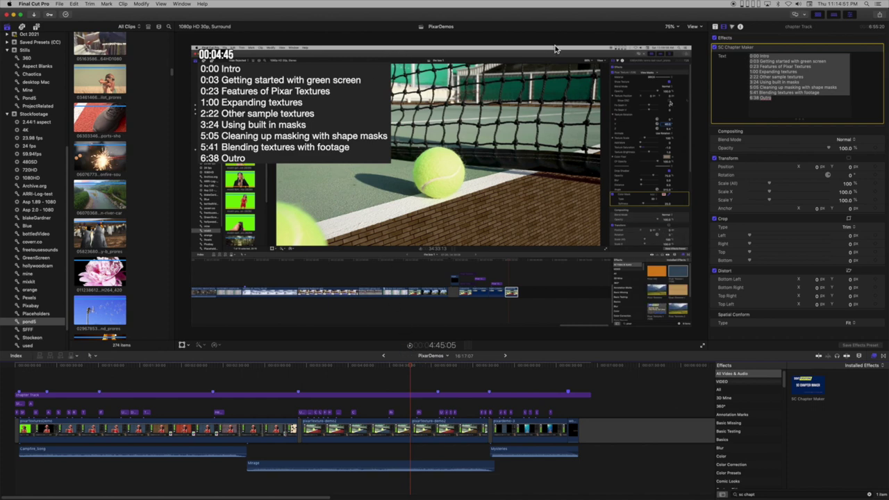
click(715, 48)
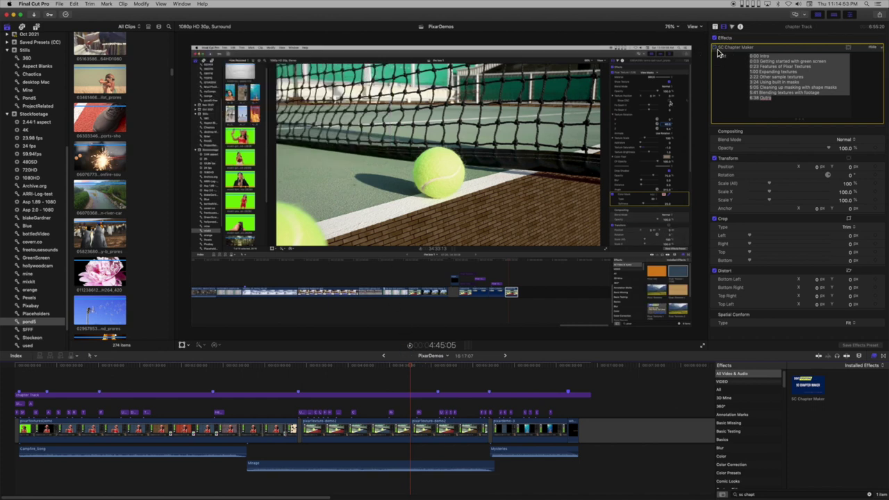